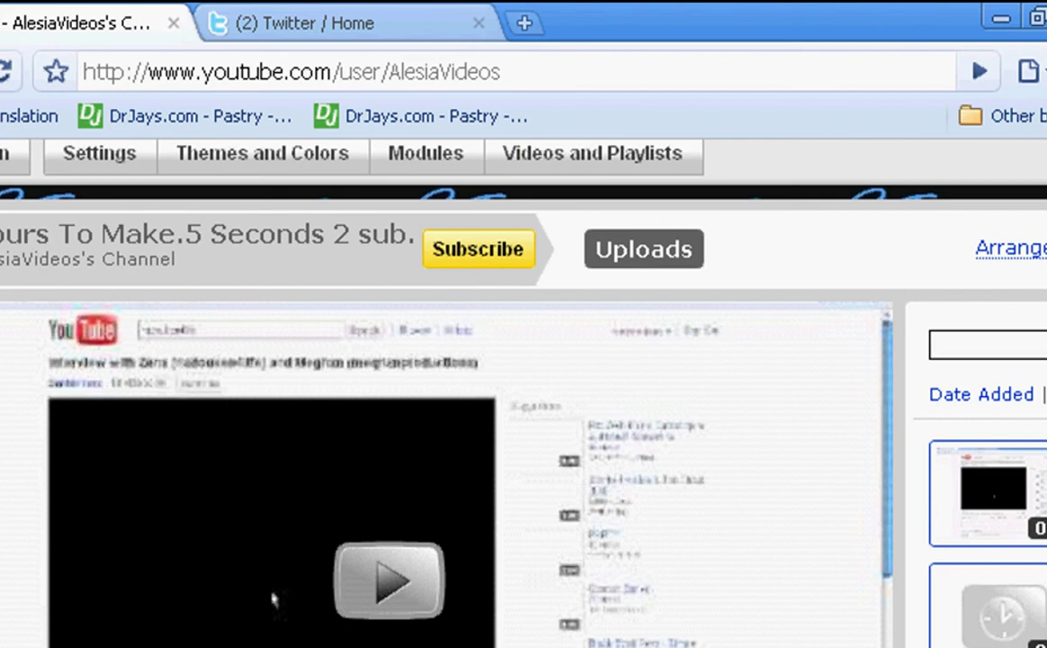
{"action": "scroll", "coordinate": [275, 600], "scroll_direction": "down", "scroll_amount": 5}
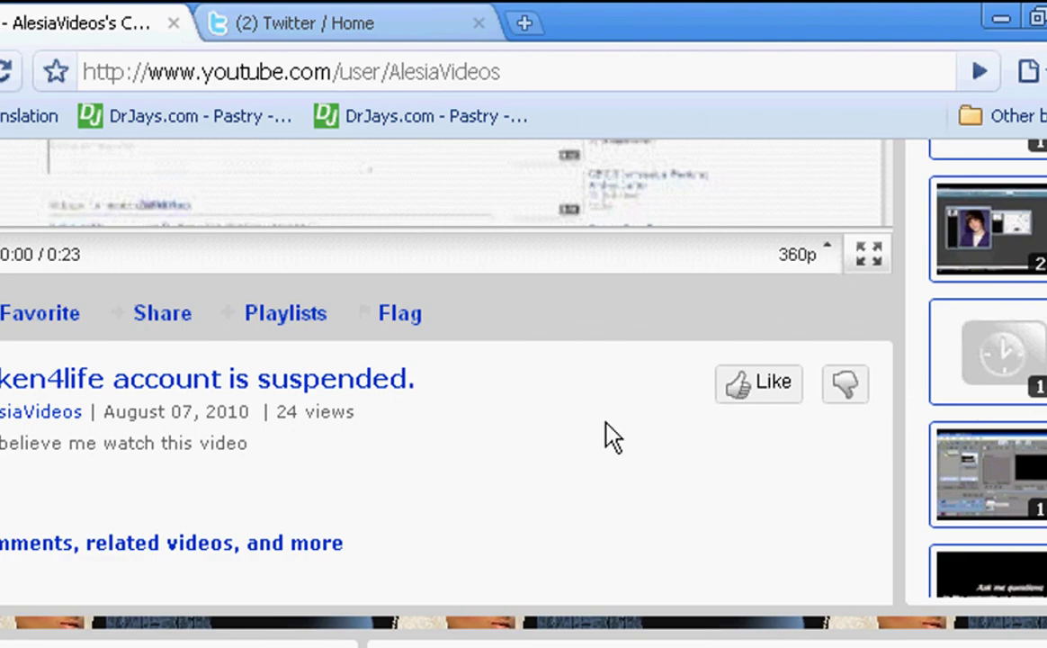
{"action": "scroll", "coordinate": [607, 436], "scroll_direction": "down", "scroll_amount": 1}
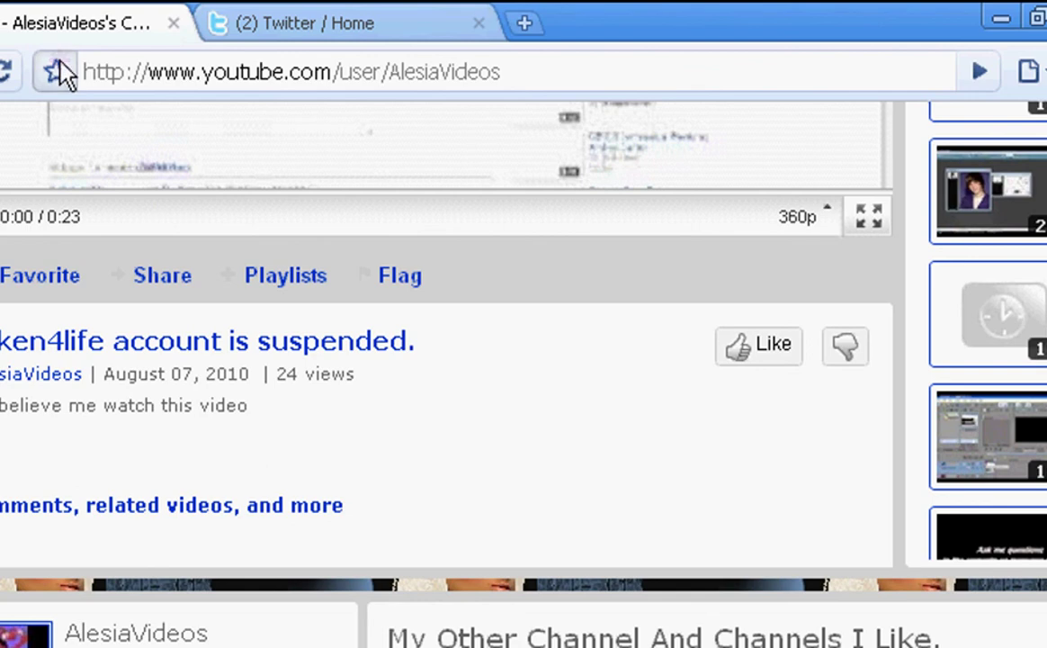
Bookmark the AlesiaVideos channel page, keeping the folder set to Bookmarks bar
{"action": "left_click", "coordinate": [59, 72]}
{"action": "left_click", "coordinate": [210, 195]}
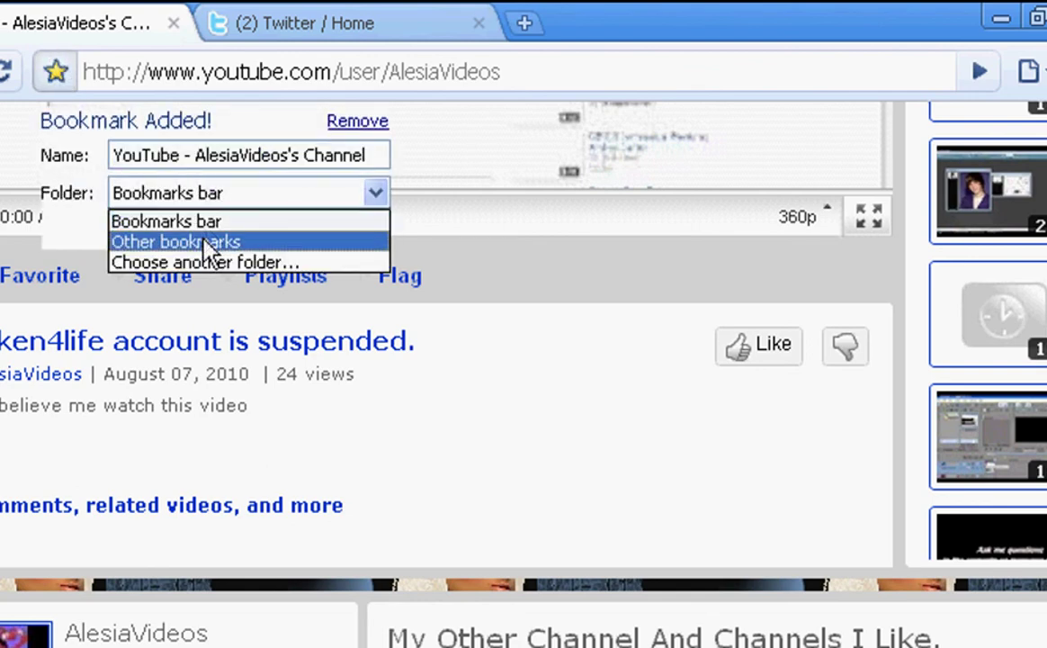
{"action": "left_click", "coordinate": [211, 220]}
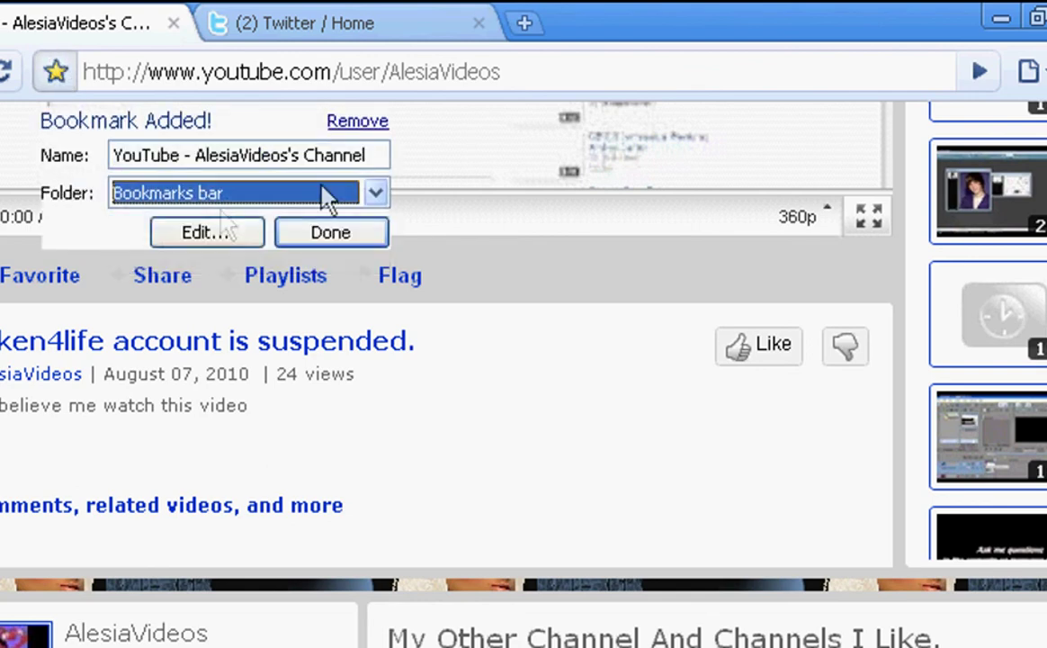
{"action": "left_click", "coordinate": [308, 236]}
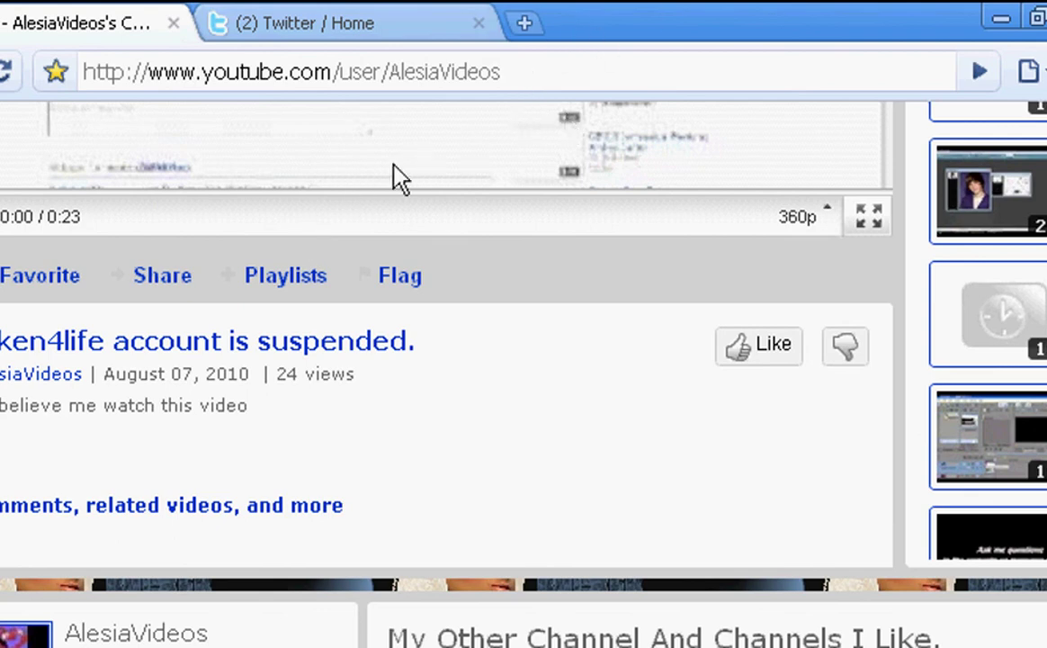
Toggle the bookmarks bar four times with Ctrl+Shift+B, ending with it hidden
{"action": "key", "text": "ctrl+shift+b"}
{"action": "key", "text": "ctrl+shift+b"}
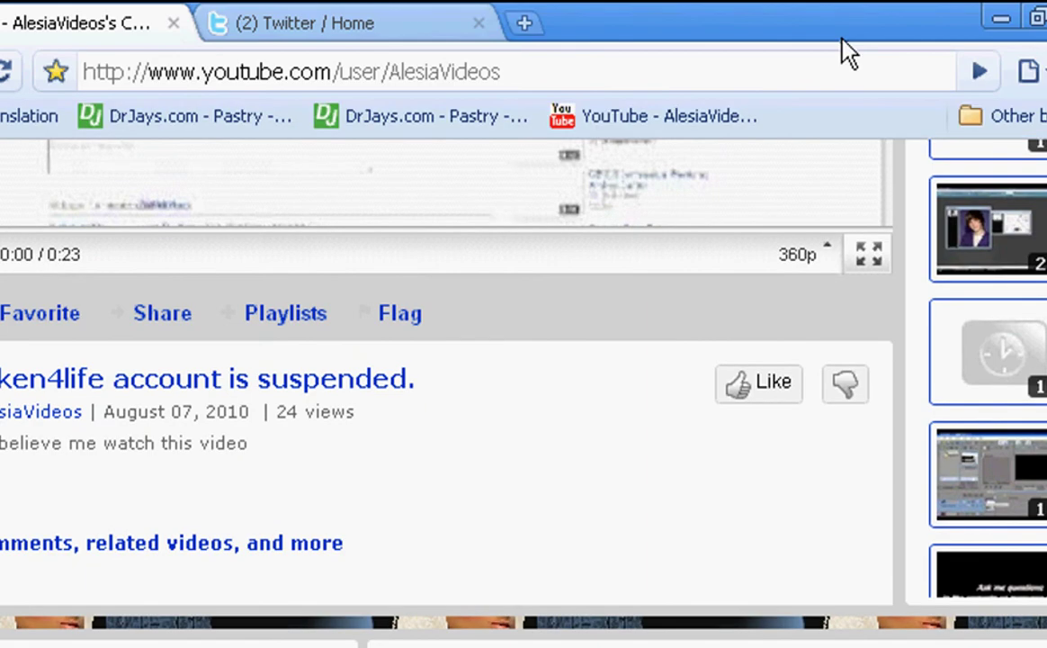
{"action": "key", "text": "ctrl+shift+b"}
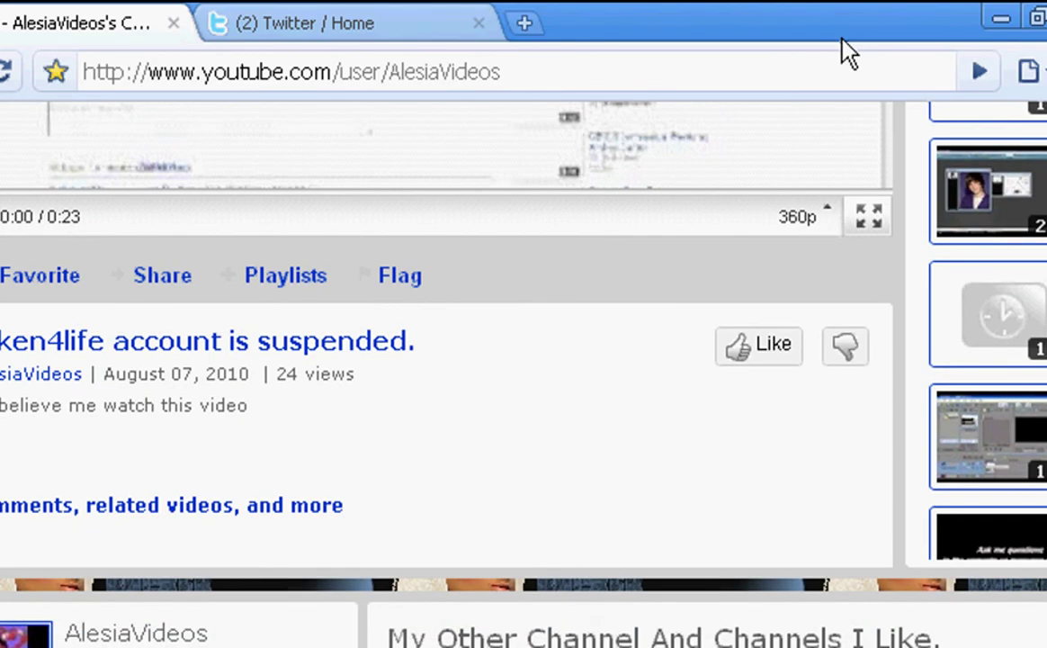
{"action": "key", "text": "ctrl+shift+b"}
{"action": "key", "text": "ctrl+shift+b"}
Open a new tab beside the Twitter tab, showing the AlesiaVideos bookmark on the bar
{"action": "left_click", "coordinate": [529, 25]}
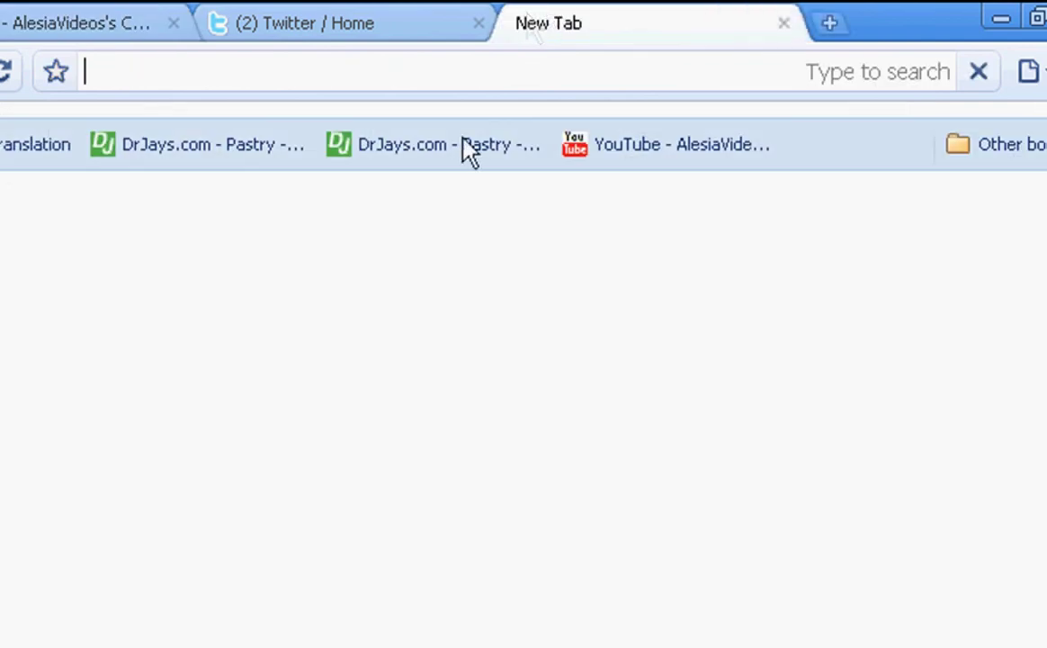